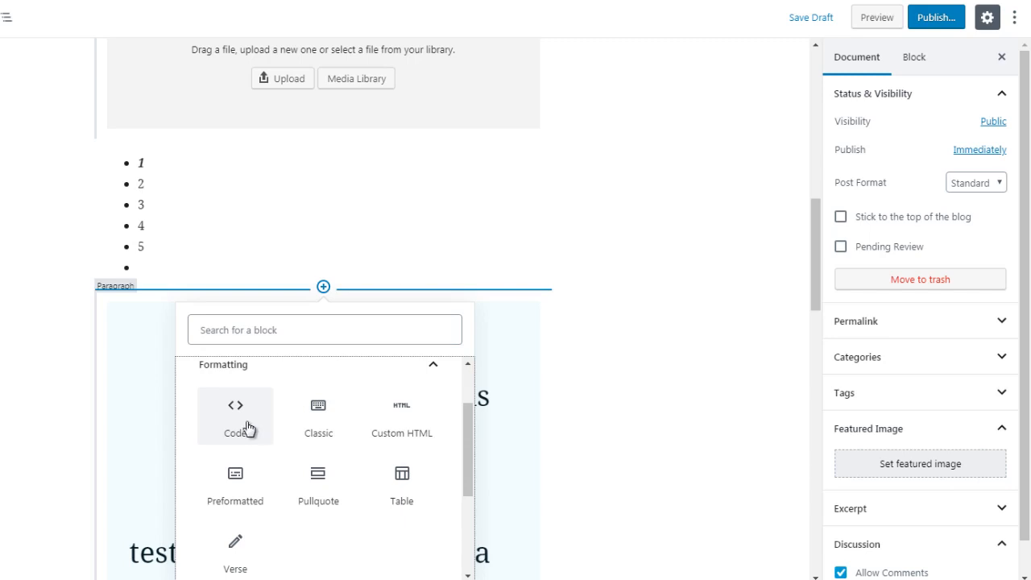
# Step: Insert an empty Code block between the bulleted list and the drop-cap paragraph
pyautogui.click(248, 429)
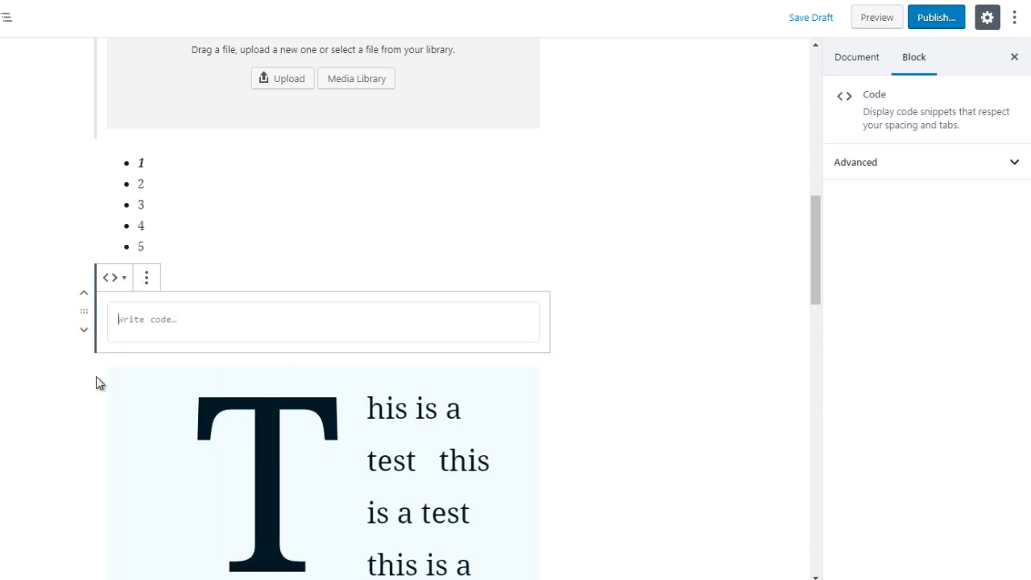
pyautogui.click(606, 284)
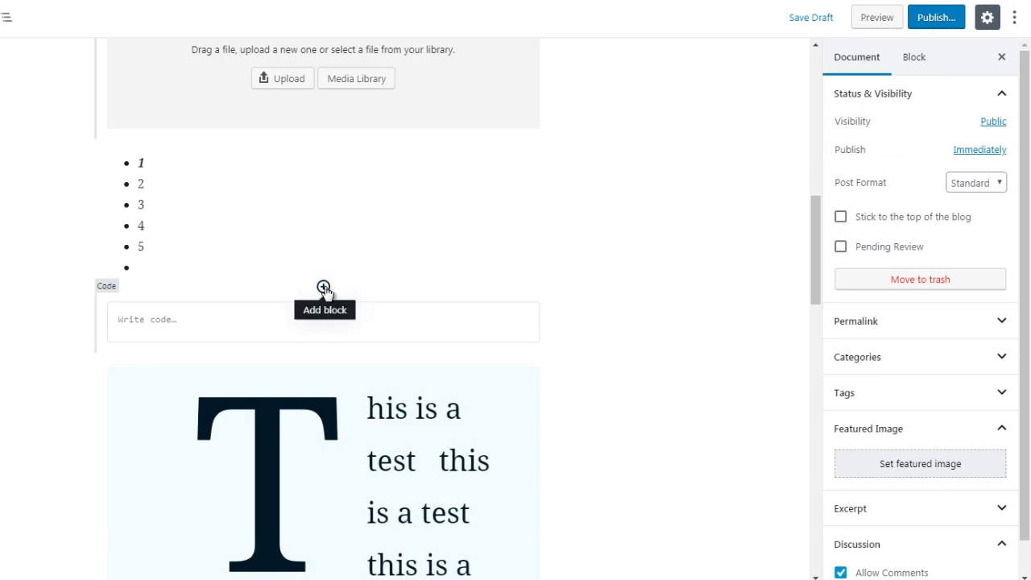
# Step: Add a Custom HTML block between the bulleted list and the empty Code block
pyautogui.click(323, 288)
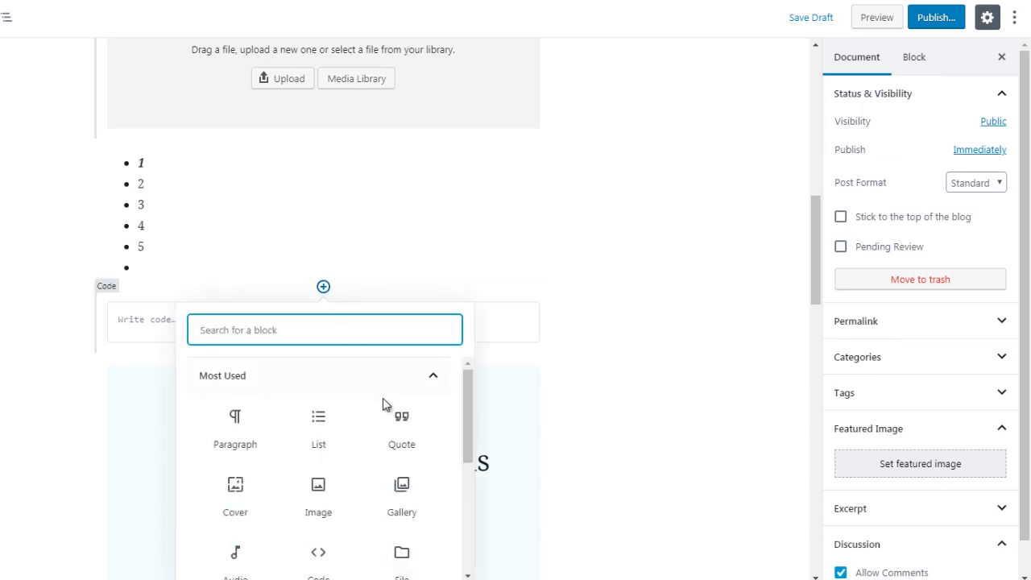
pyautogui.click(417, 380)
pyautogui.click(403, 448)
pyautogui.moveTo(465, 430); pyautogui.dragTo(467, 434)
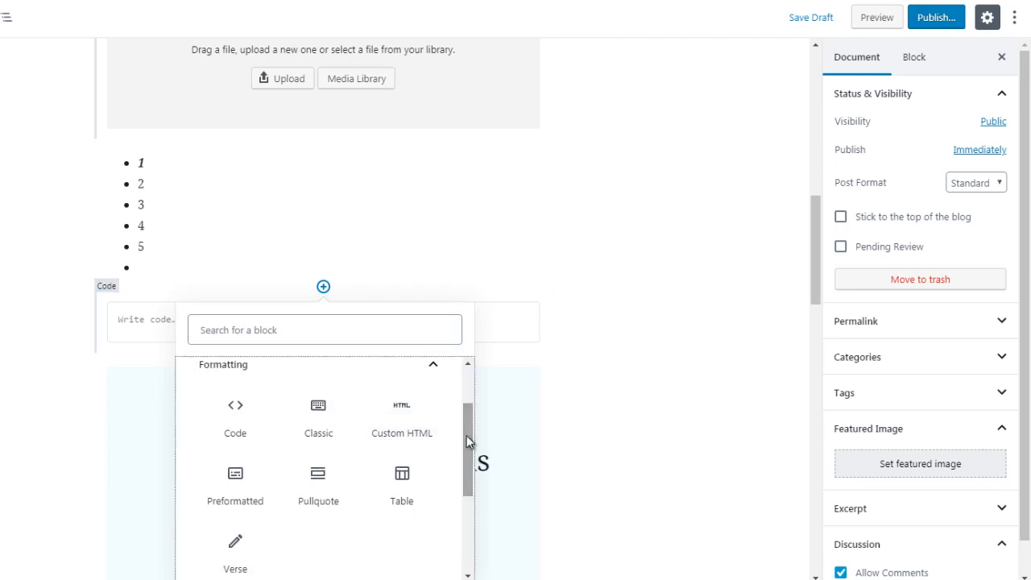
pyautogui.click(402, 415)
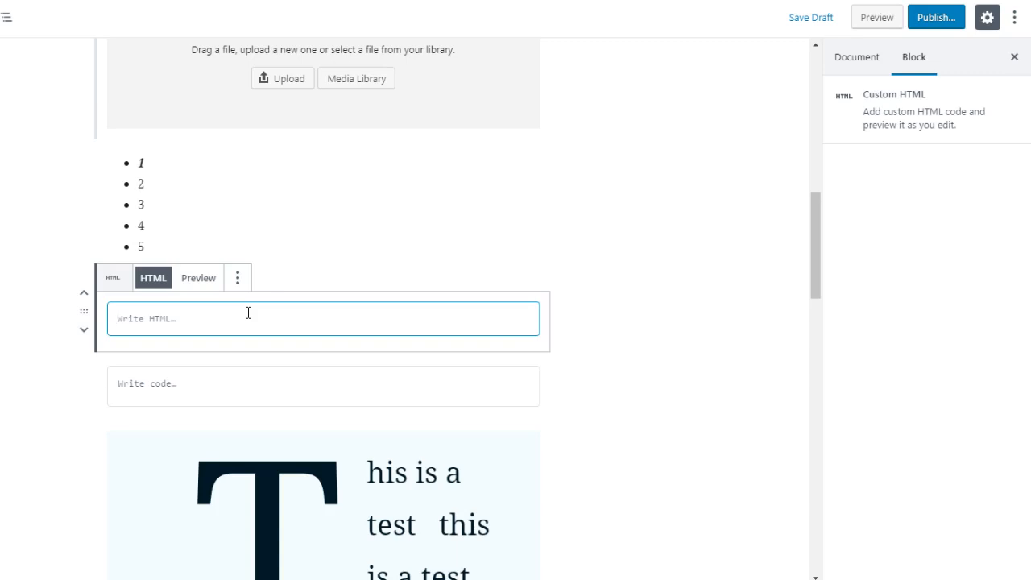
pyautogui.write('<a href=')
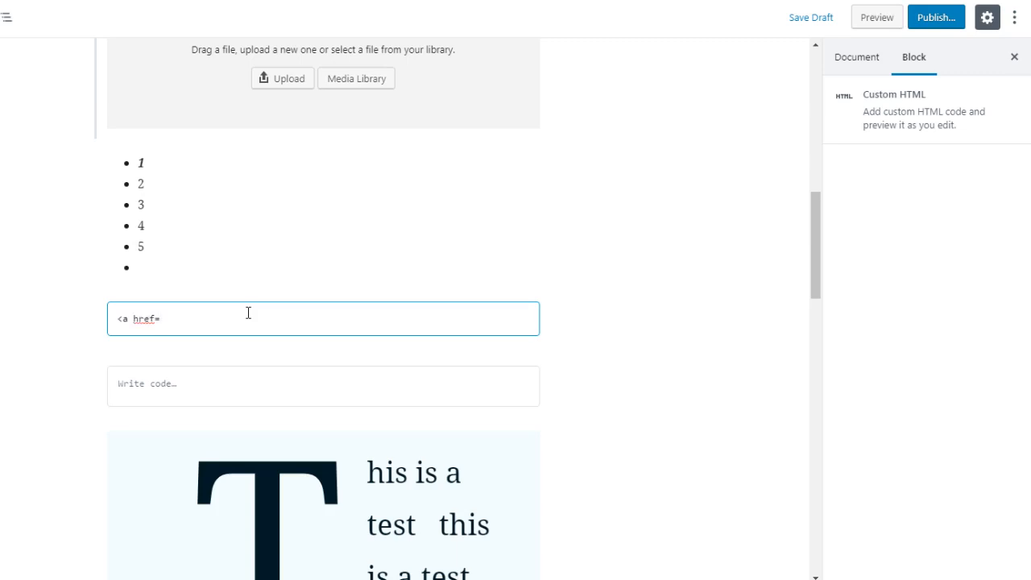
pyautogui.write('http://google.com">google</a>')
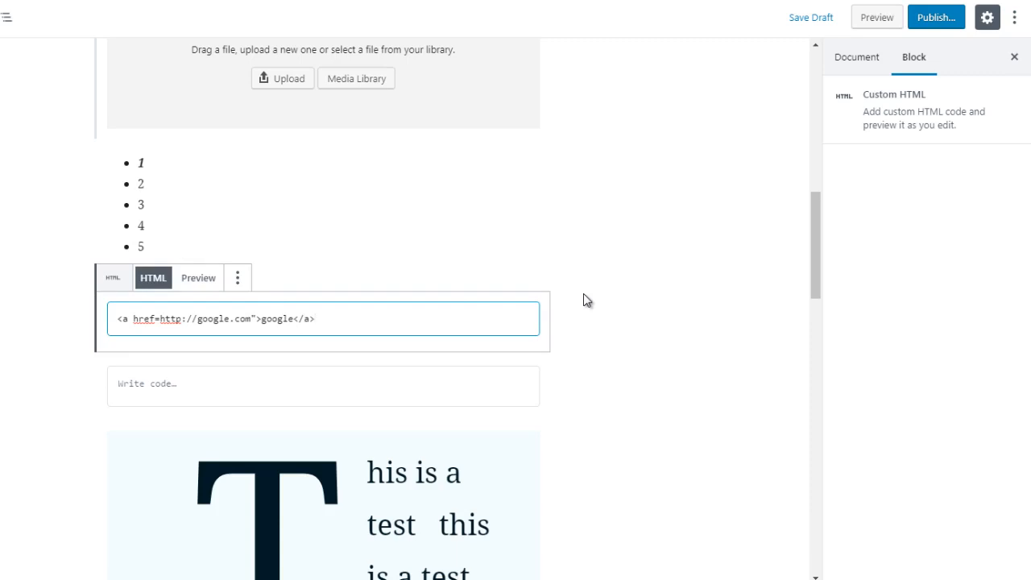
pyautogui.click(199, 279)
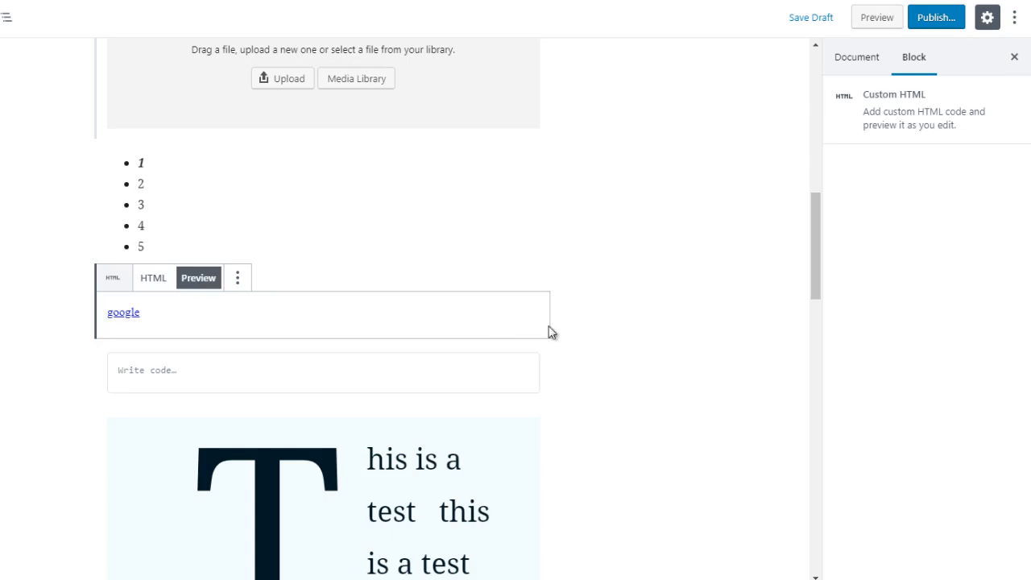
# Step: Insert a Classic block between the google link and the empty Code block
pyautogui.moveTo(326, 342)
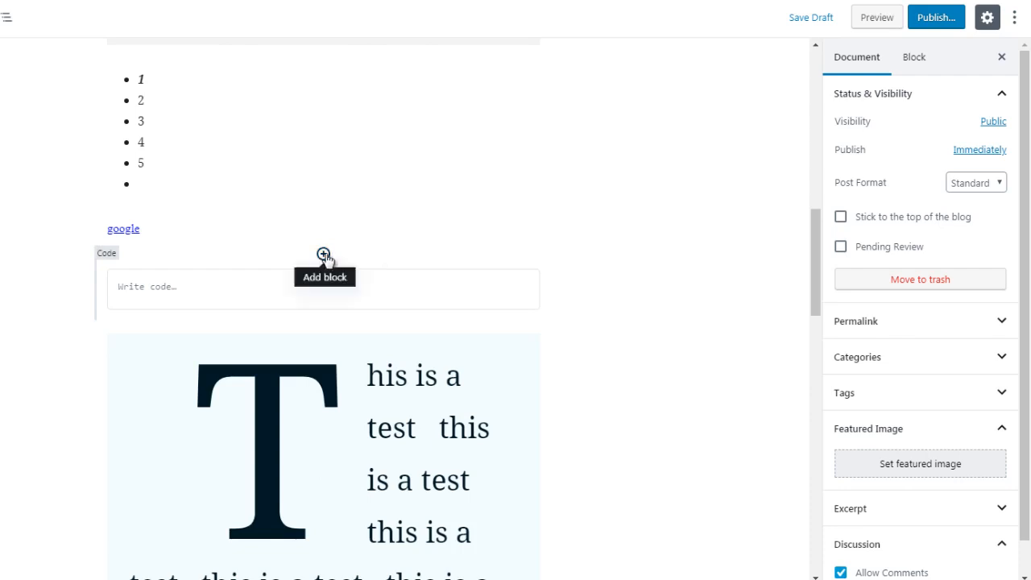
pyautogui.click(322, 255)
pyautogui.click(435, 345)
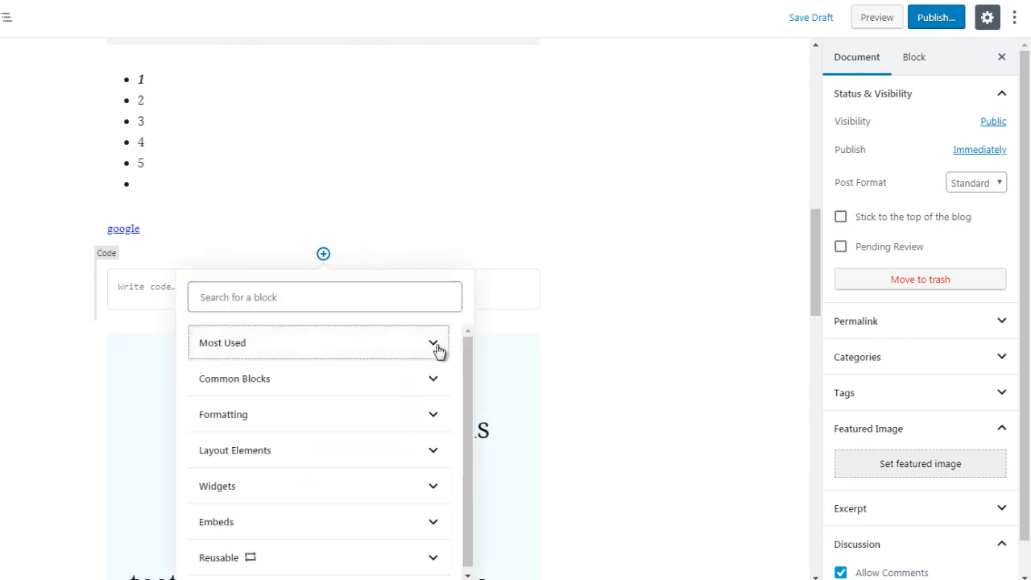
pyautogui.click(428, 415)
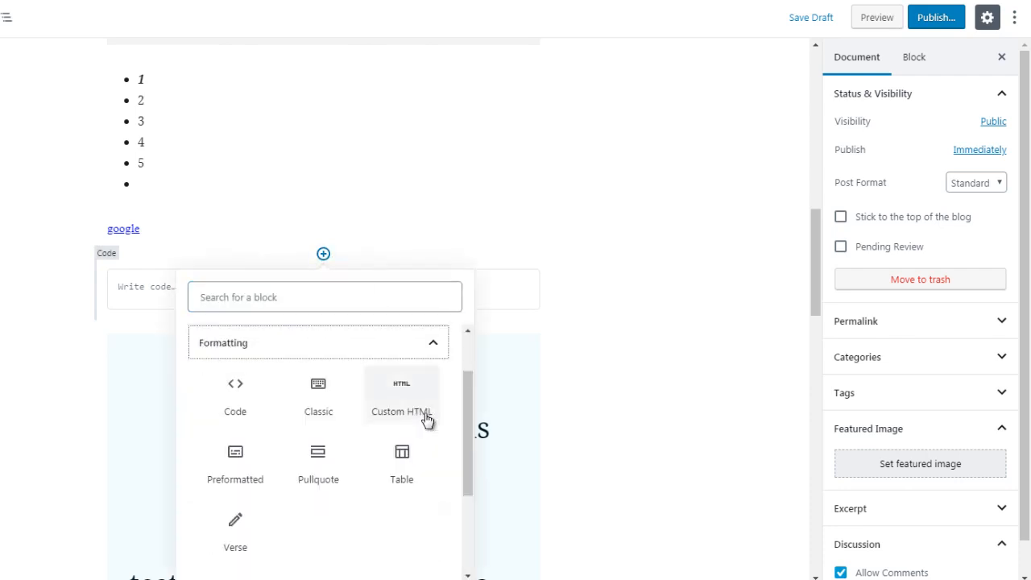
pyautogui.click(319, 391)
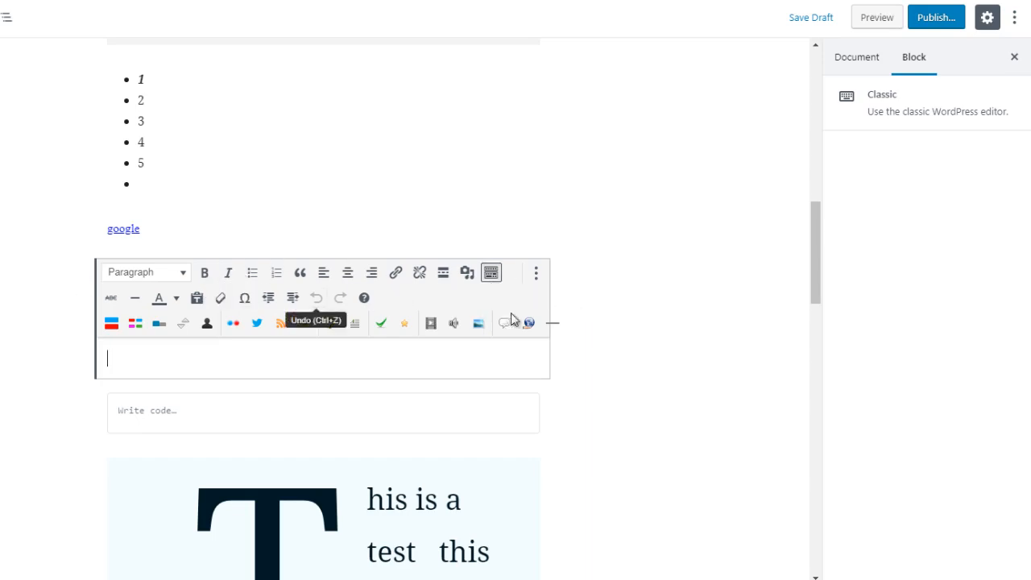
# Step: Add a Preformatted block below the Classic block and enter the text "hello" in it
pyautogui.moveTo(322, 380)
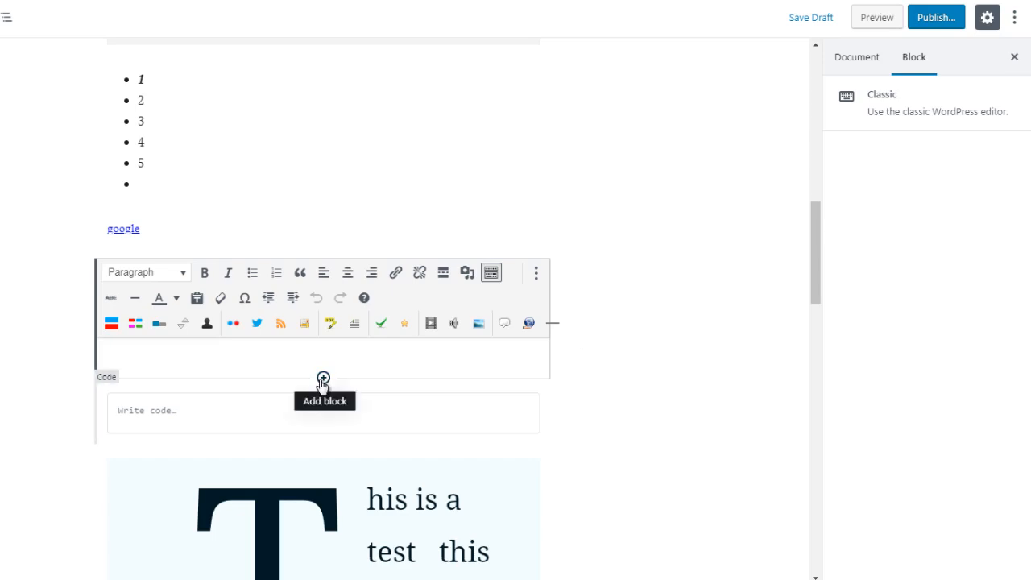
pyautogui.click(322, 379)
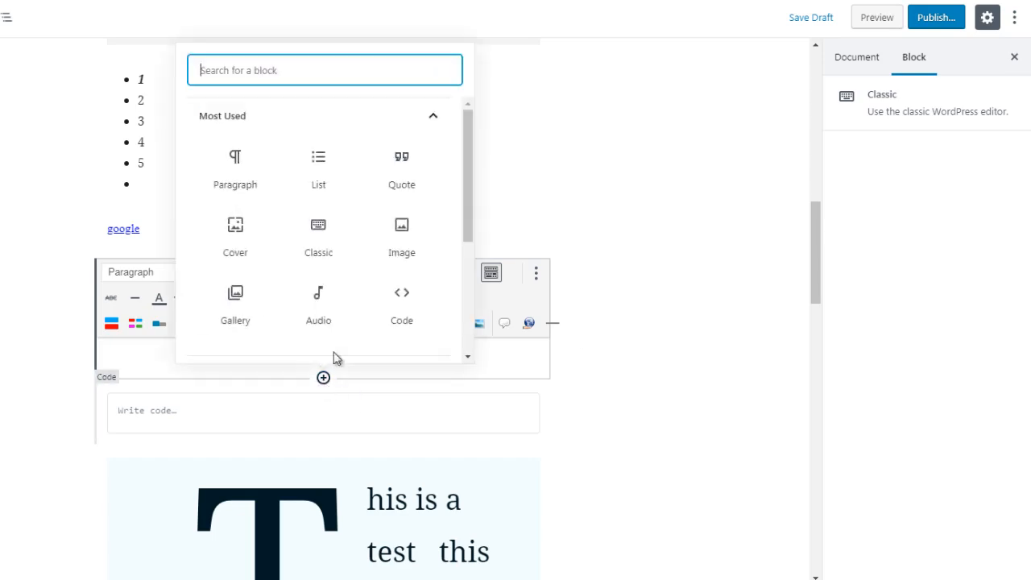
pyautogui.click(396, 121)
pyautogui.click(380, 192)
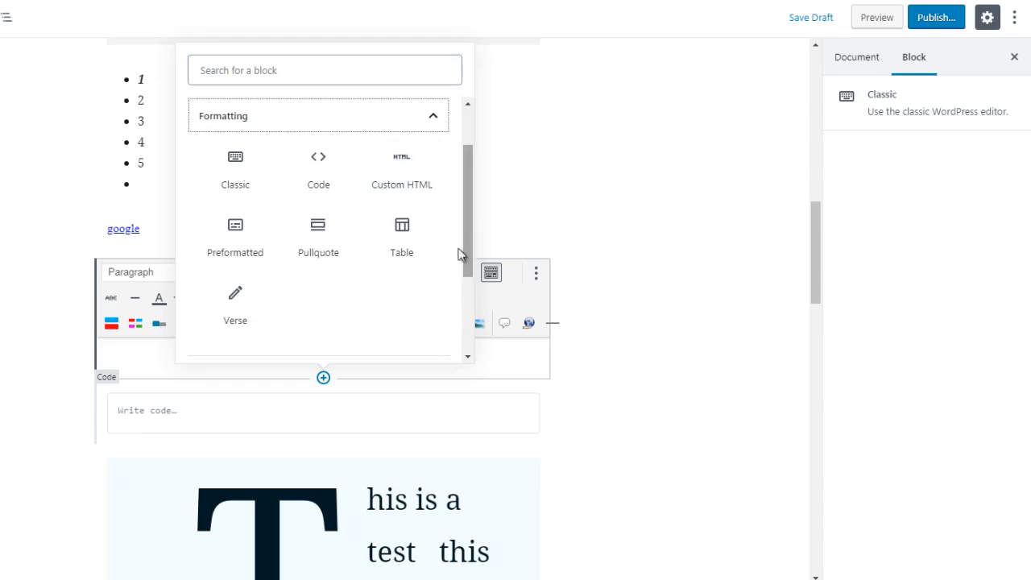
pyautogui.click(232, 243)
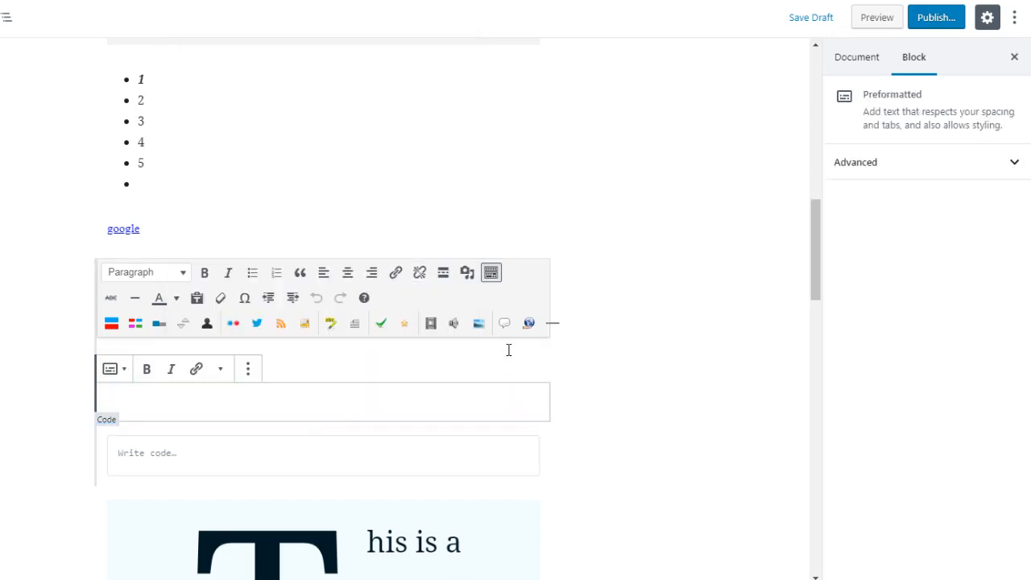
pyautogui.write('hello')
pyautogui.hotkey('ctrl', 'a')
pyautogui.hotkey('ctrl', 'a')
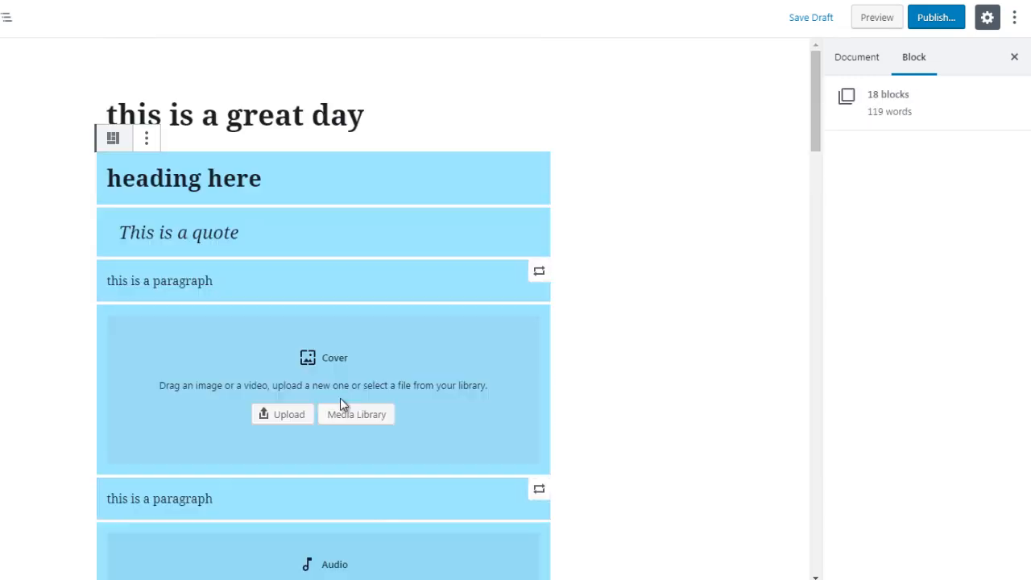
pyautogui.click(753, 214)
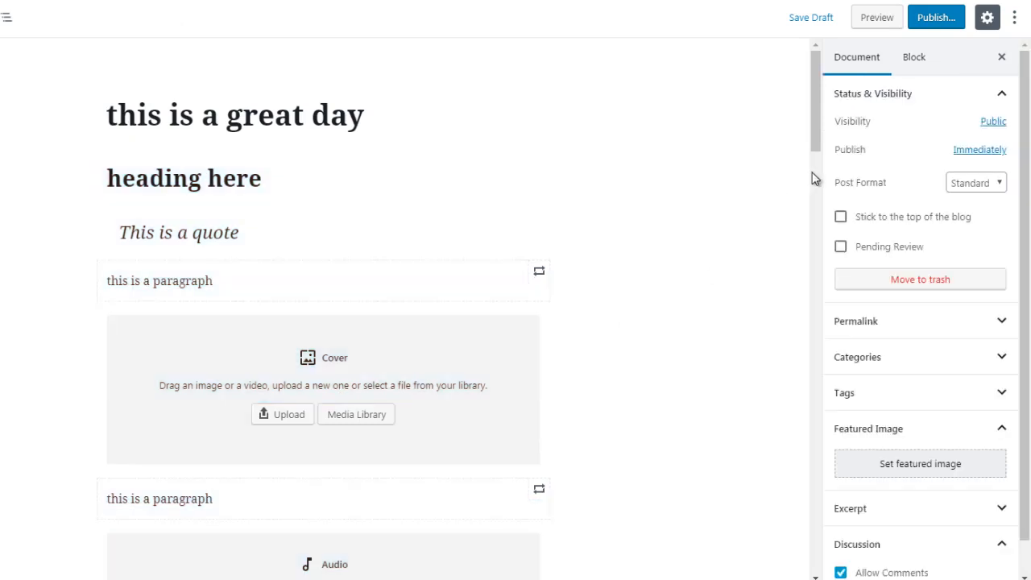
# Step: Change the preformatted text to "test" and remove the empty Code block below it
pyautogui.scroll(-5, 813, 178)
pyautogui.moveTo(813, 178); pyautogui.dragTo(815, 261)
pyautogui.moveTo(274, 316); pyautogui.dragTo(223, 306)
pyautogui.click(225, 310)
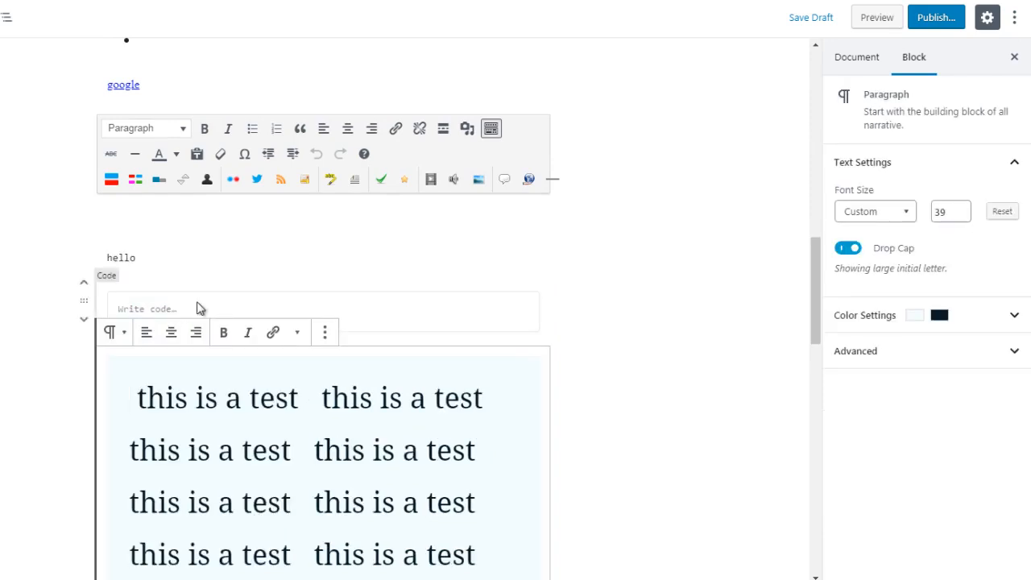
pyautogui.click(197, 309)
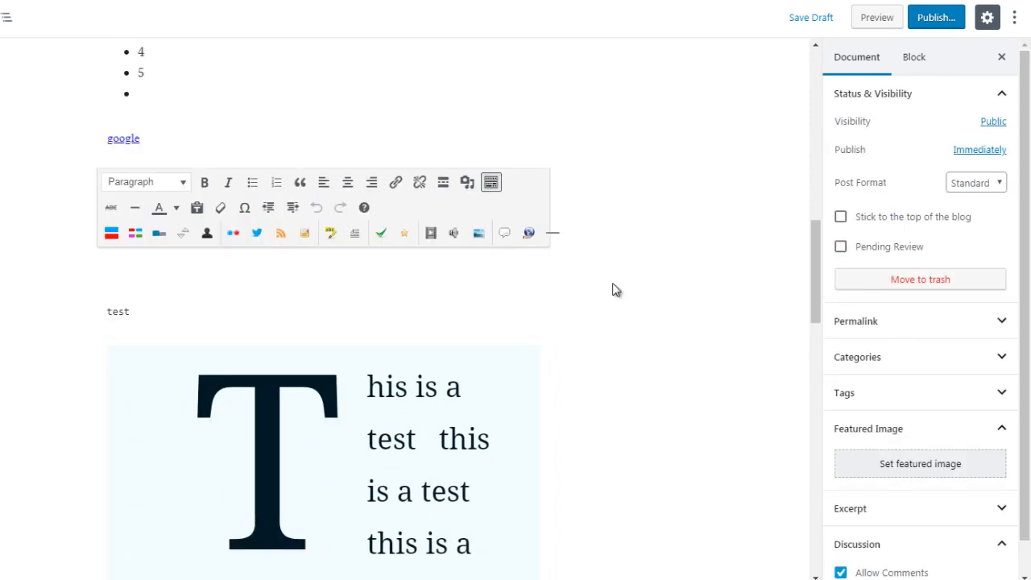
pyautogui.click(283, 322)
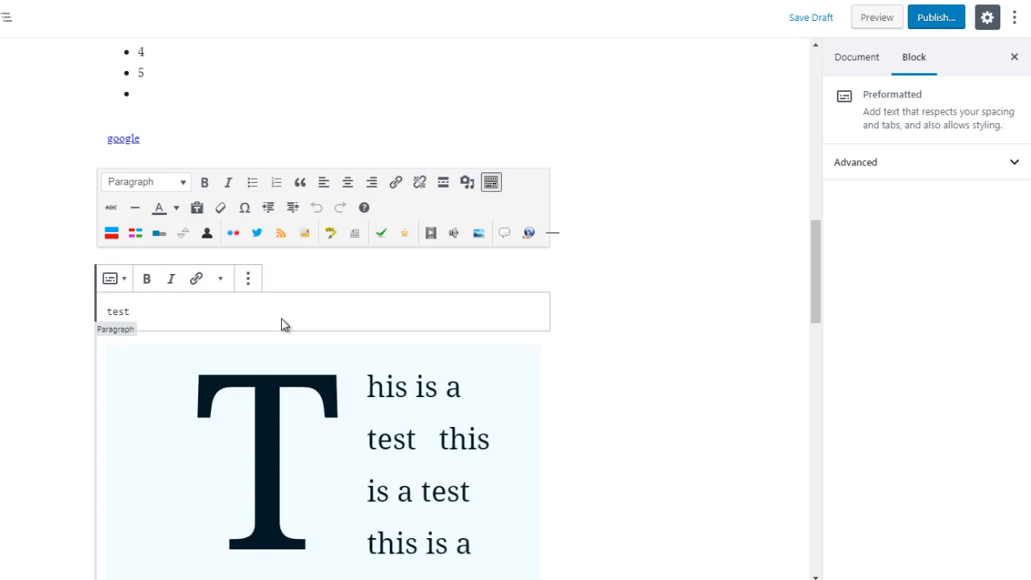
pyautogui.click(579, 300)
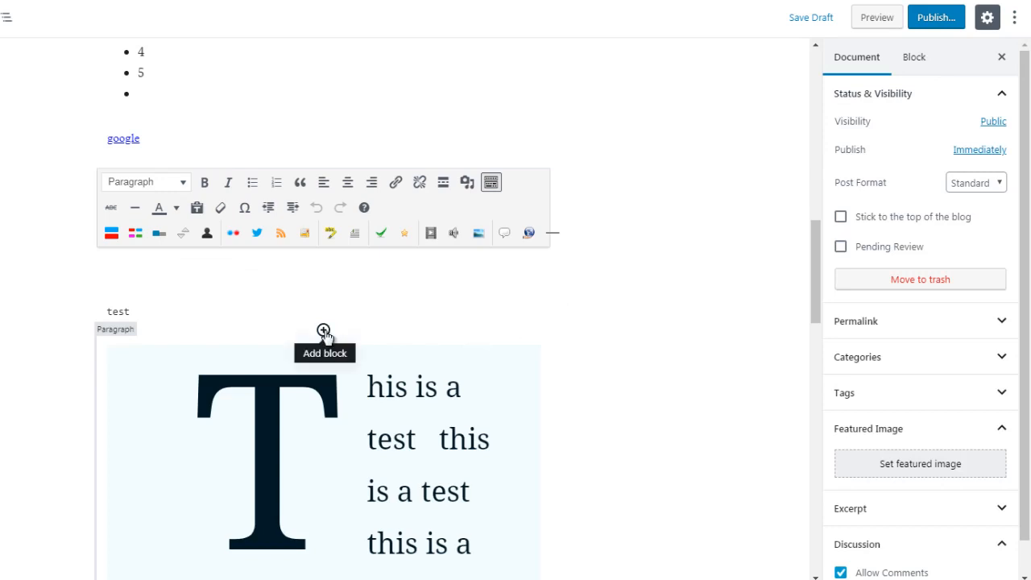
# Step: Insert a Table block between the preformatted text and the drop-cap paragraph
pyautogui.click(322, 331)
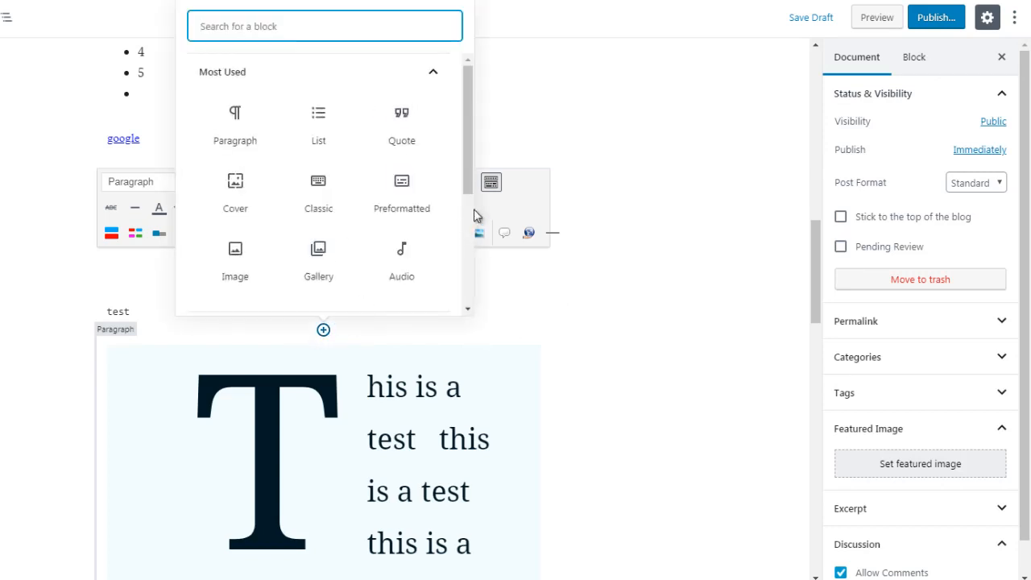
pyautogui.click(375, 77)
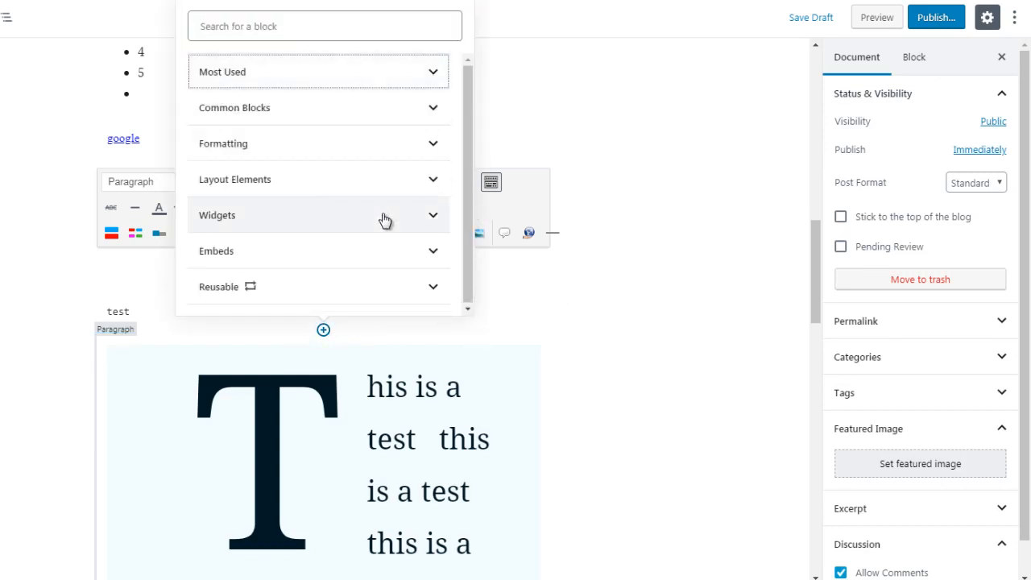
pyautogui.click(382, 158)
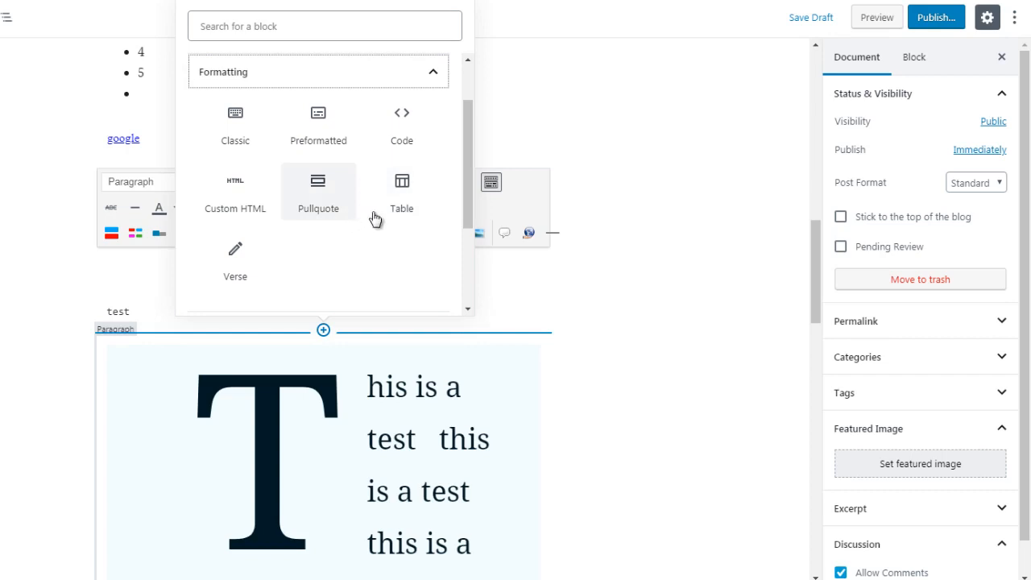
pyautogui.click(401, 215)
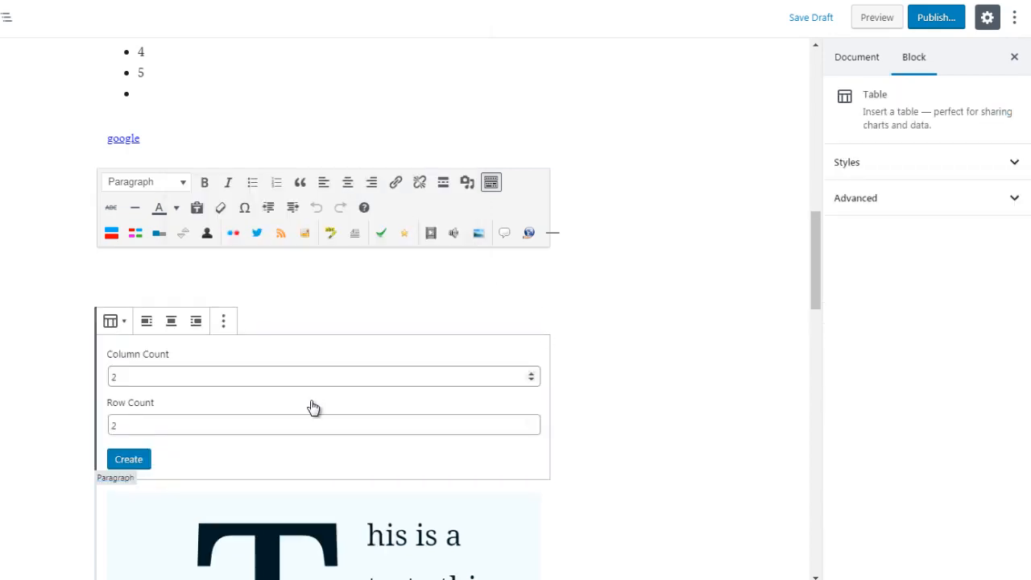
# Step: Set the table to 3 columns and 5 rows and create it
pyautogui.click(113, 376)
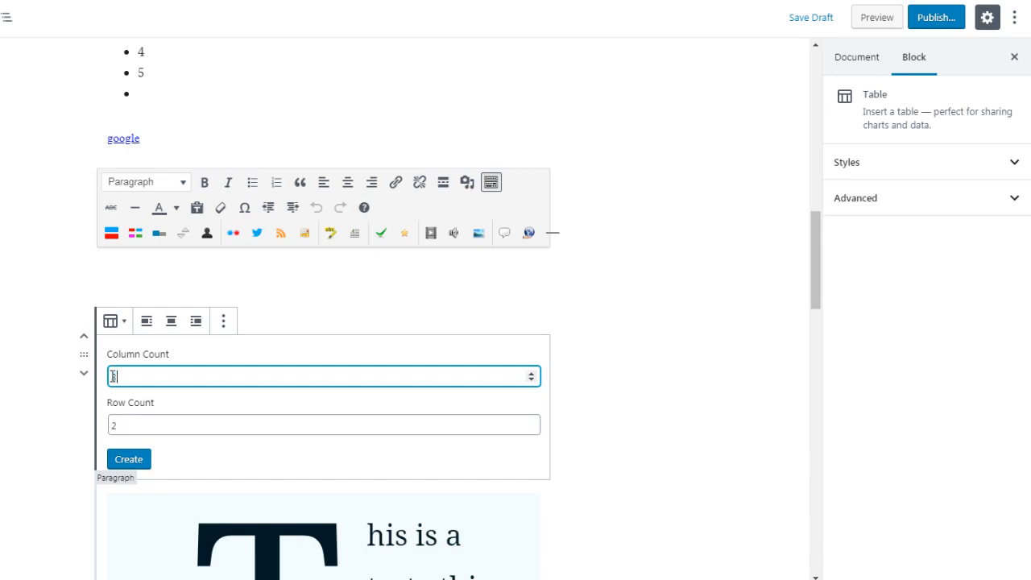
pyautogui.click(112, 425)
pyautogui.write('0')
pyautogui.press('BackSpace')
pyautogui.press('BackSpace')
pyautogui.write('5')
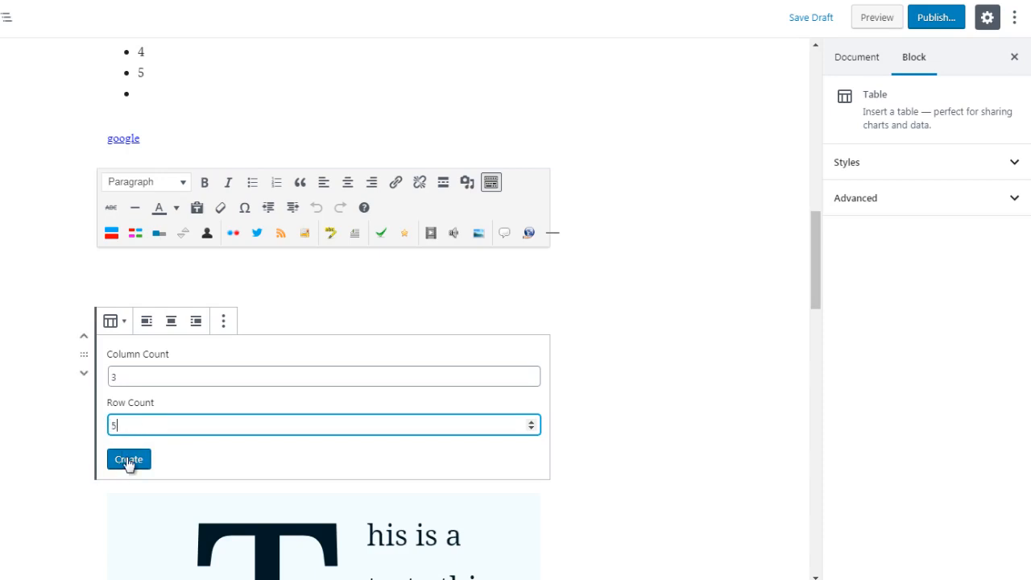
pyautogui.click(128, 459)
# Step: Go through the cells in the first two rows of the new table, then deselect the table
pyautogui.click(193, 362)
pyautogui.click(279, 367)
pyautogui.click(430, 366)
pyautogui.click(430, 401)
pyautogui.click(315, 394)
pyautogui.click(198, 391)
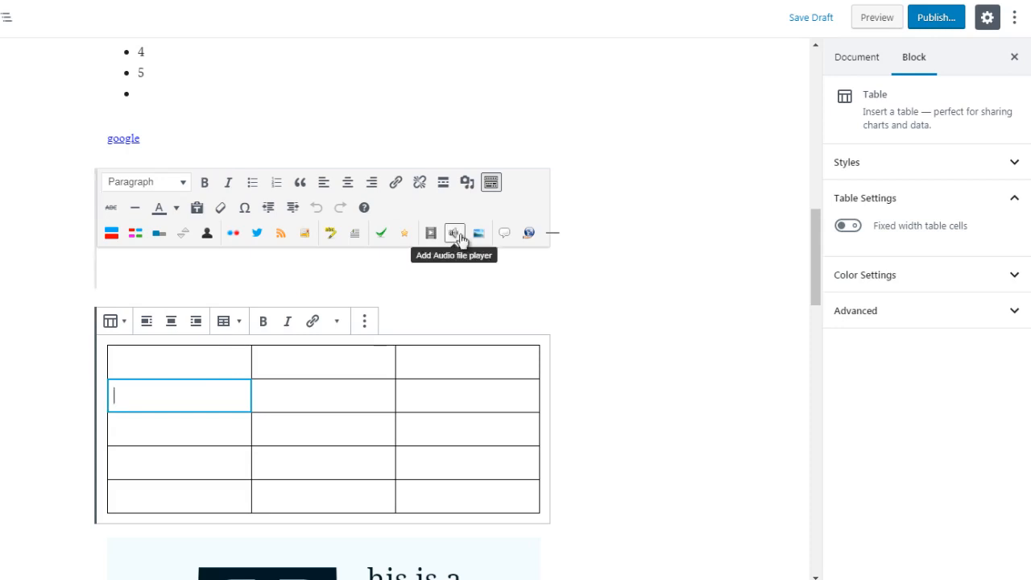
pyautogui.click(605, 348)
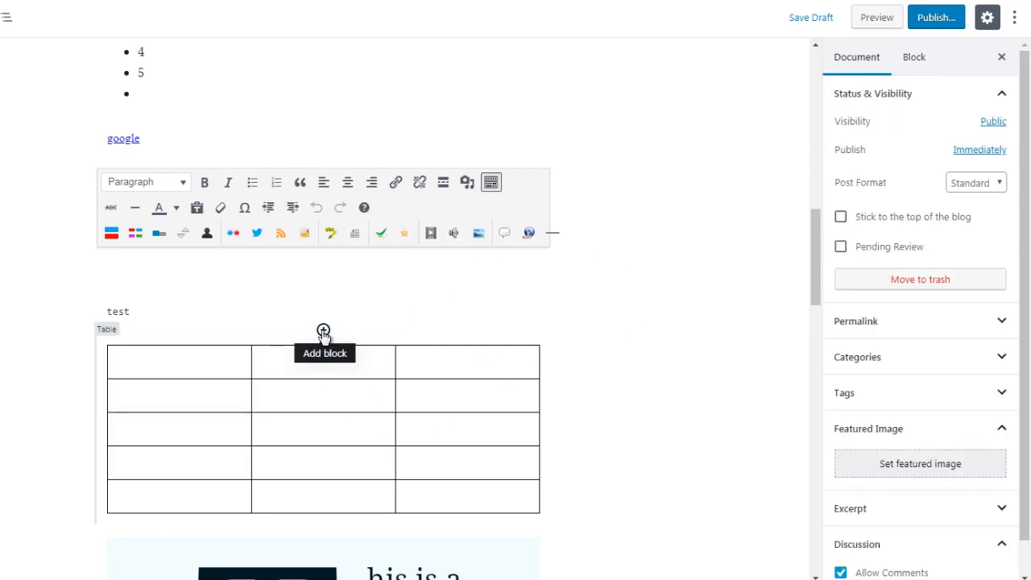
# Step: Add a Verse block between the preformatted text and the table, containing the text "test"
pyautogui.click(323, 331)
pyautogui.click(343, 81)
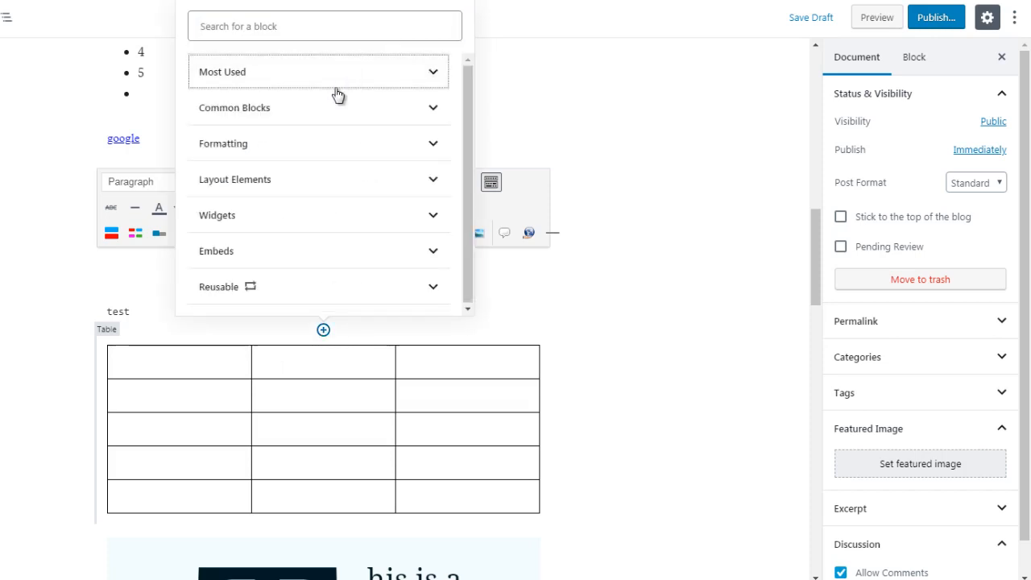
pyautogui.click(294, 149)
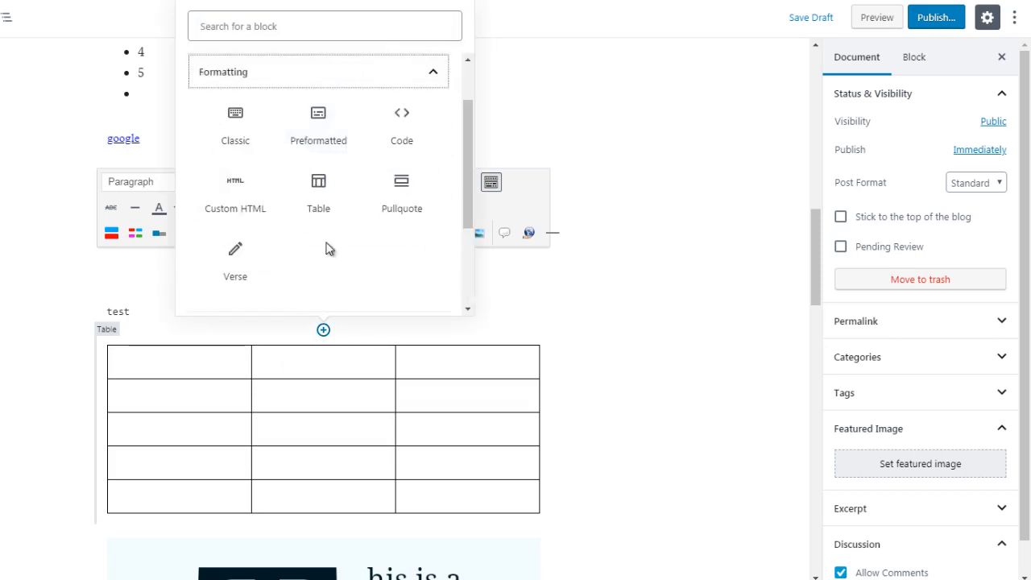
pyautogui.click(234, 265)
pyautogui.write('test')
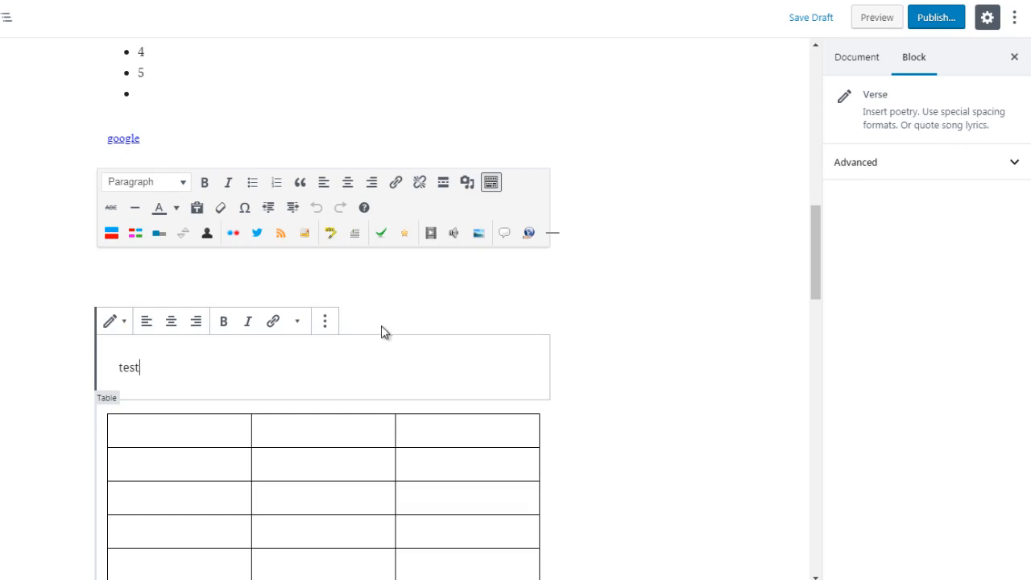
pyautogui.moveTo(143, 368); pyautogui.dragTo(118, 371)
pyautogui.click(564, 349)
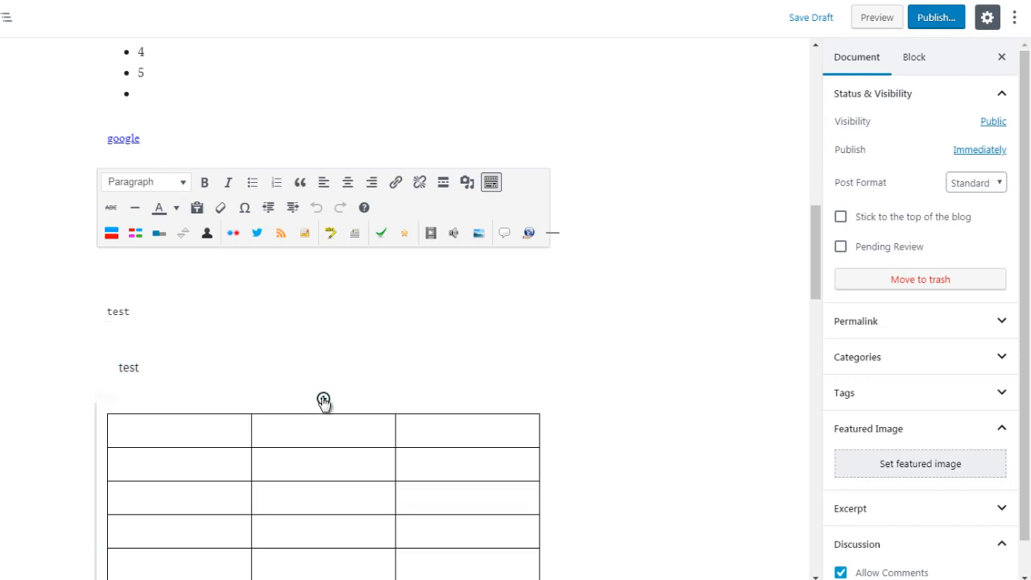
# Step: Add a Pullquote block between the verse and the table, containing the text "this is a quote"
pyautogui.click(323, 399)
pyautogui.click(384, 144)
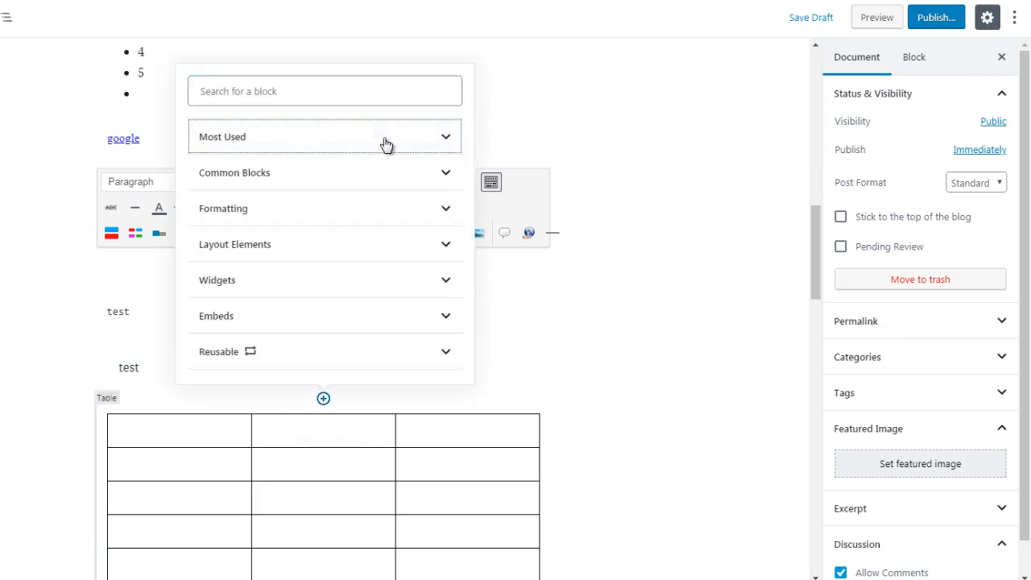
pyautogui.click(381, 206)
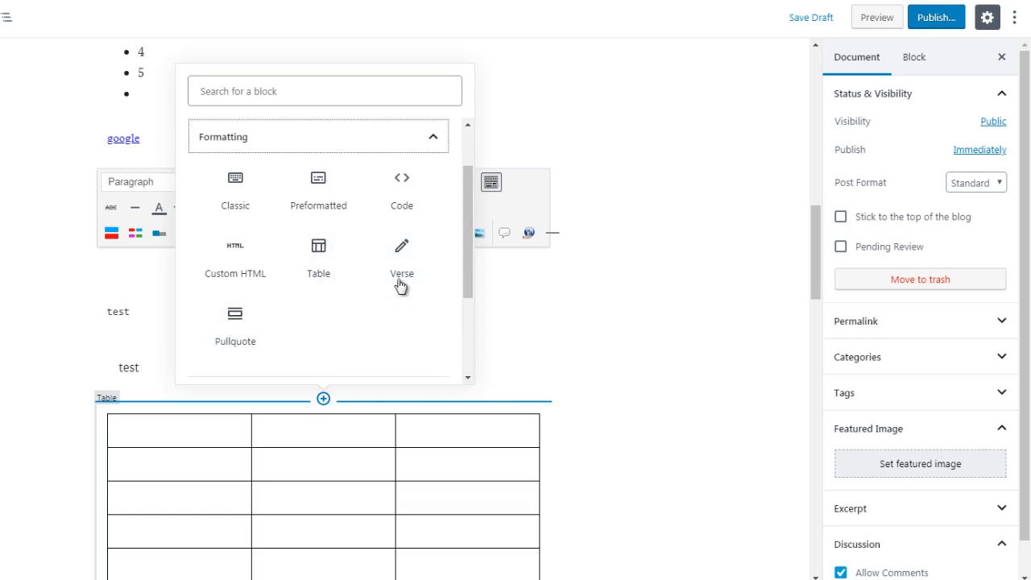
pyautogui.click(237, 341)
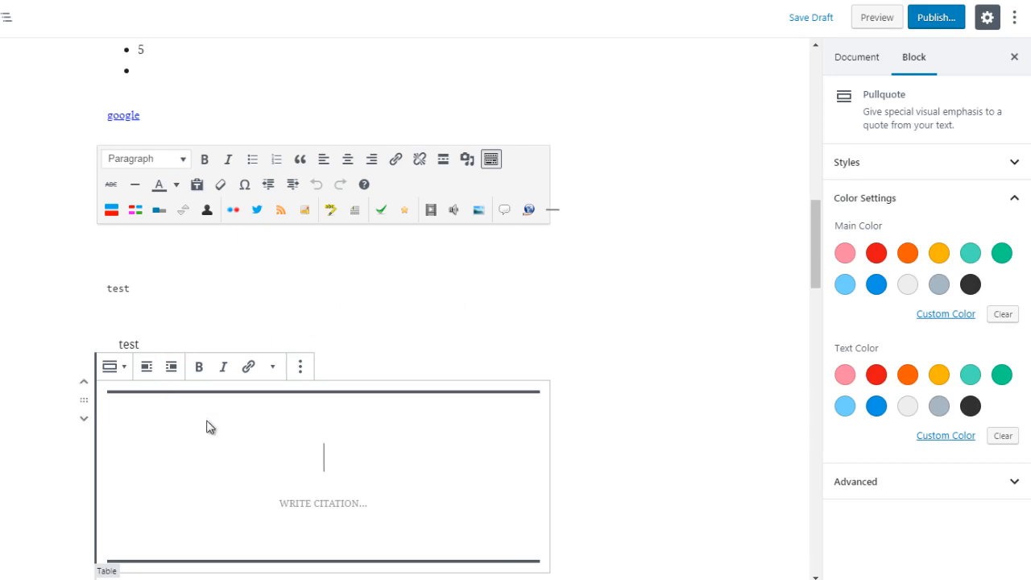
pyautogui.write('this ')
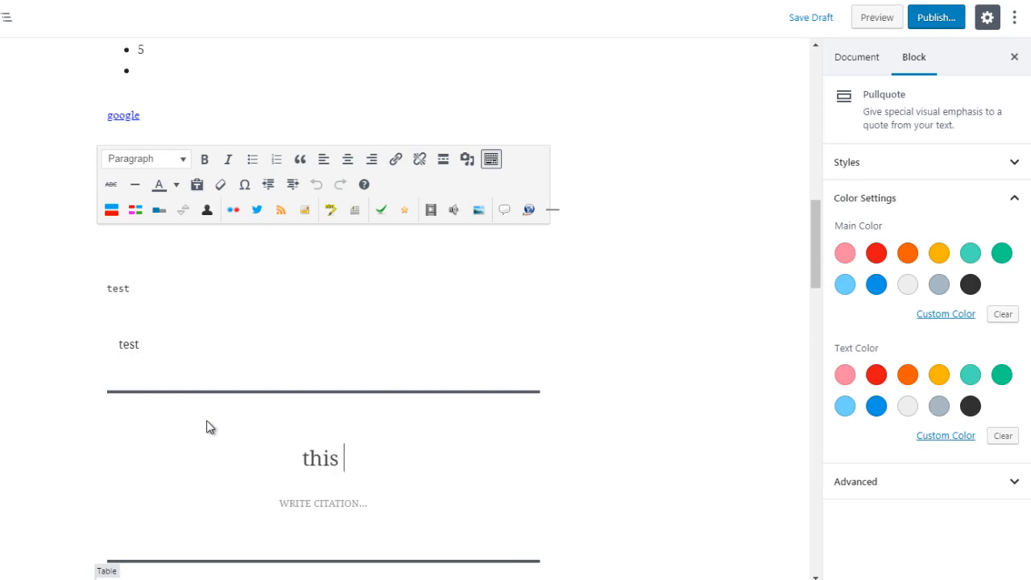
pyautogui.write('is a quote')
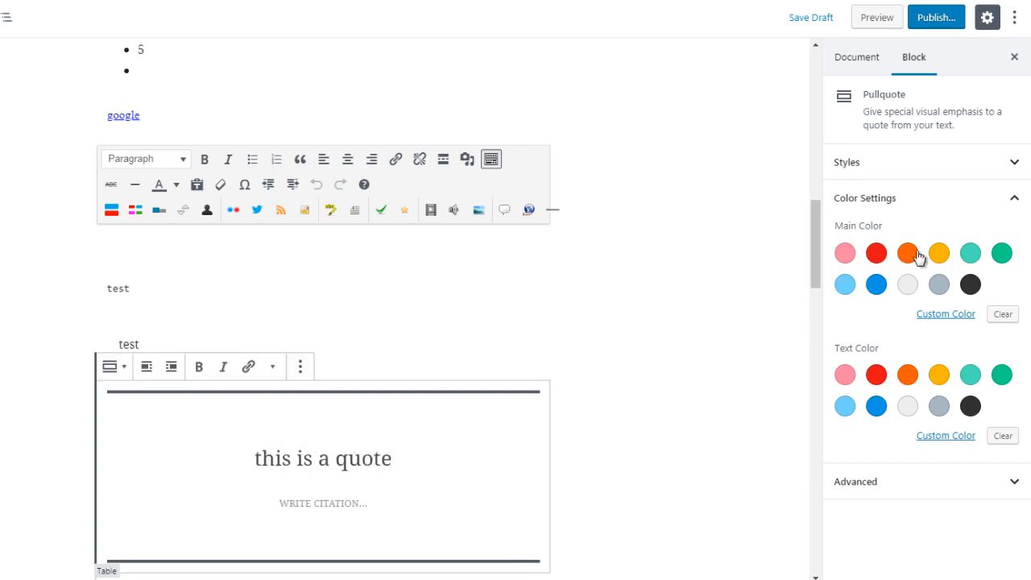
# Step: Try red, blue and dark gray as the pullquote's main color, and return it to red
pyautogui.click(878, 256)
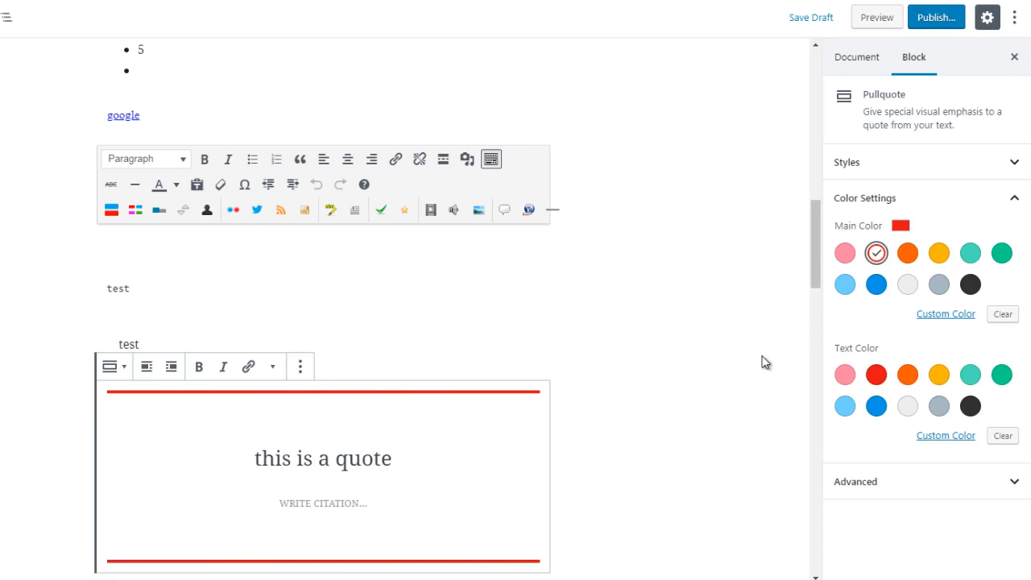
pyautogui.moveTo(813, 259); pyautogui.dragTo(812, 280)
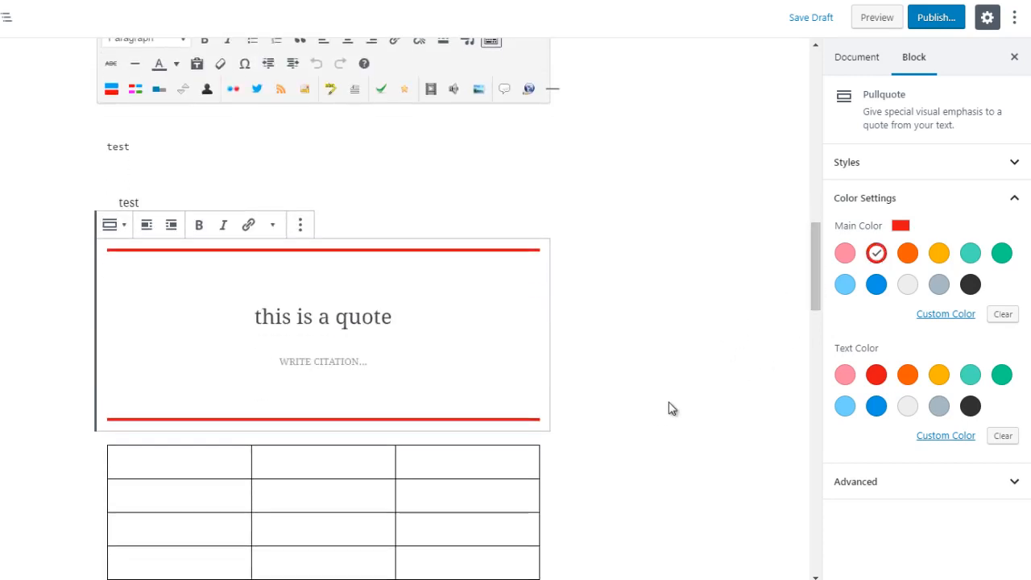
pyautogui.click(878, 288)
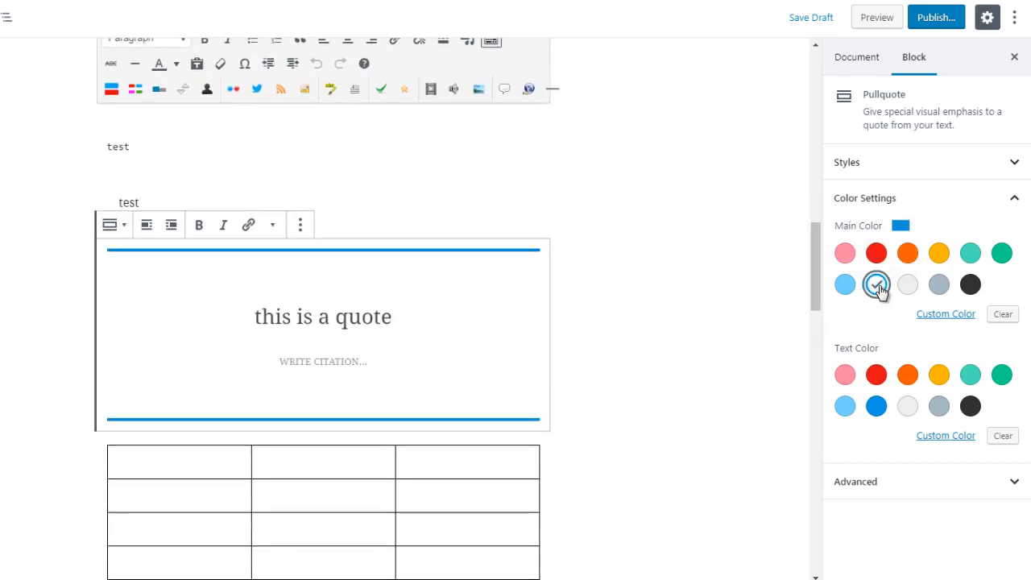
pyautogui.click(972, 290)
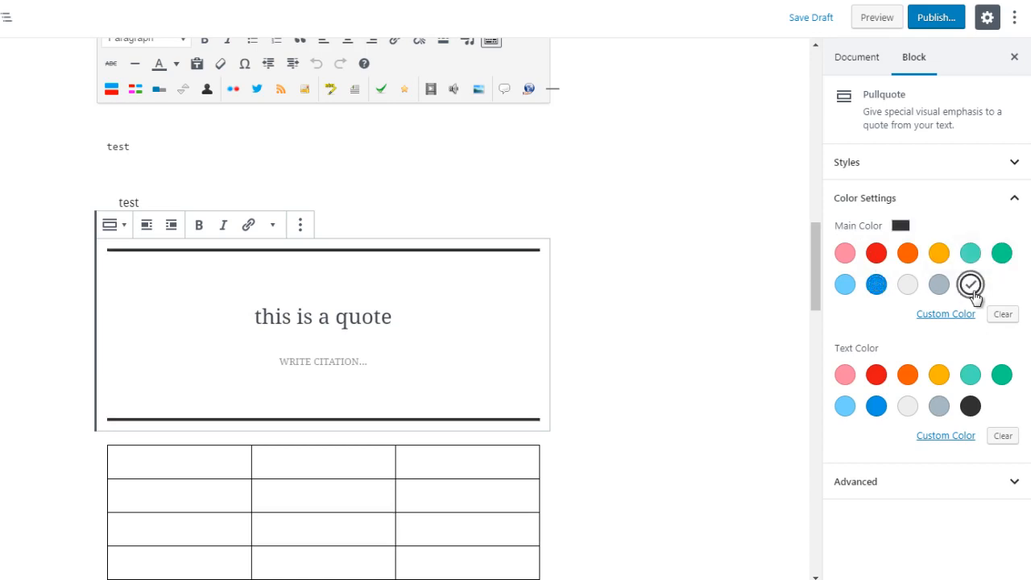
pyautogui.click(876, 256)
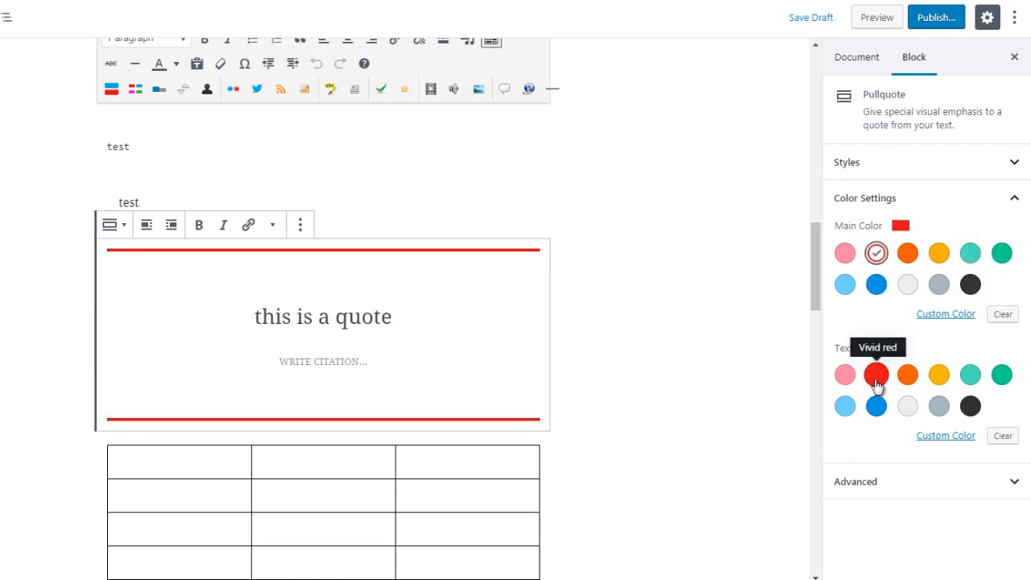
# Step: Try dark gray, light bluish gray, orange and green as the pullquote's text color
pyautogui.click(971, 407)
pyautogui.click(937, 406)
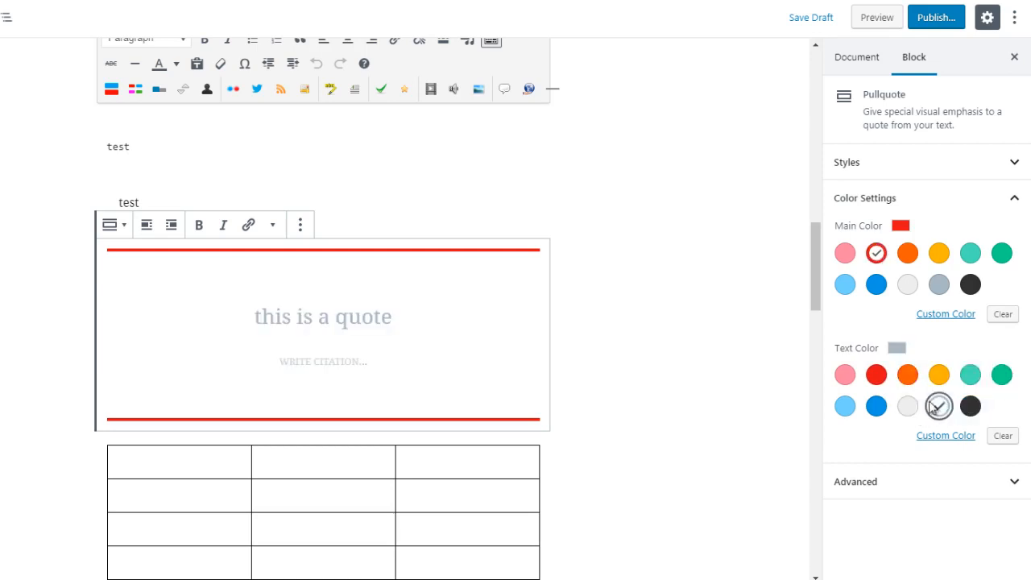
pyautogui.click(908, 374)
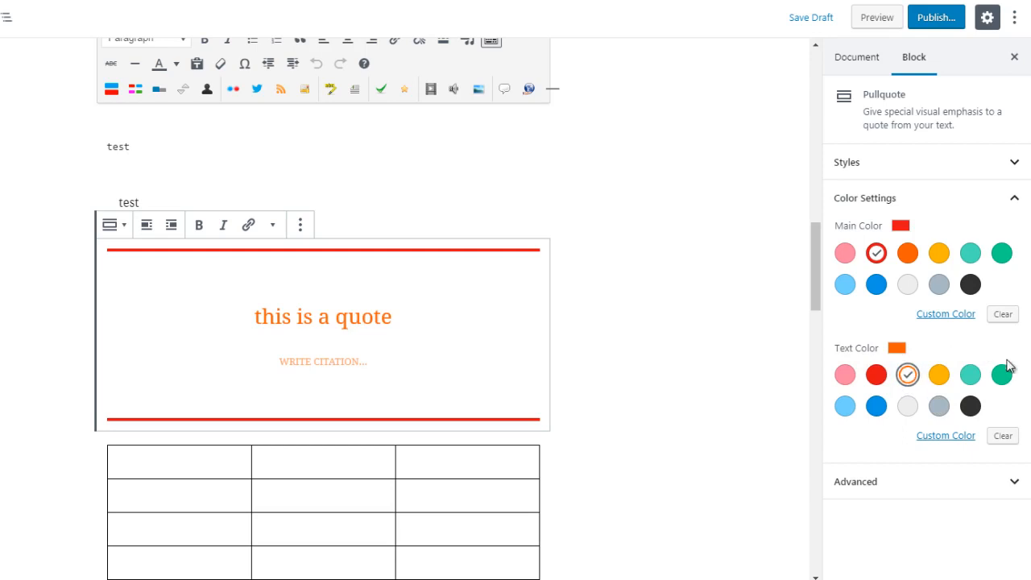
pyautogui.click(1005, 378)
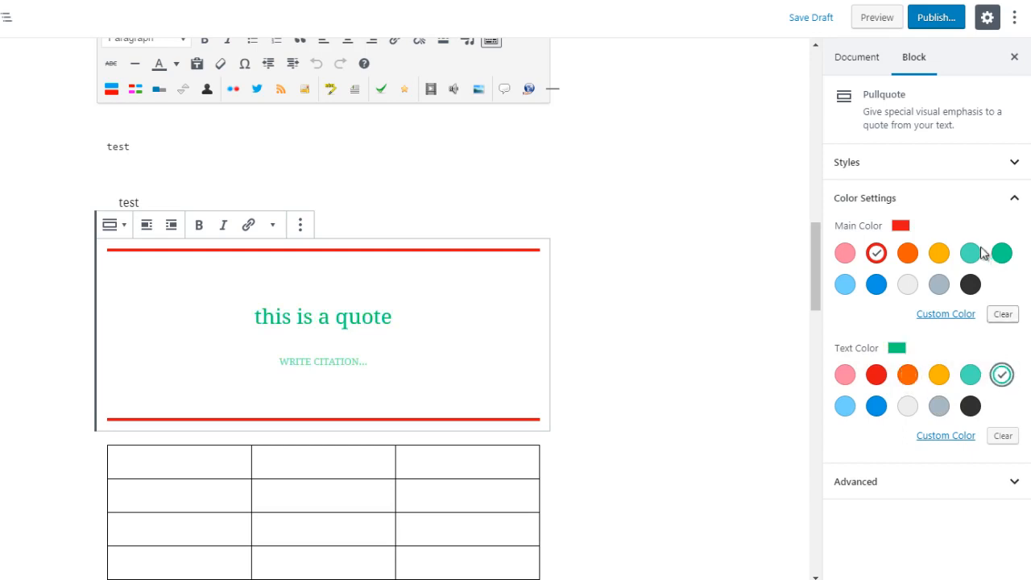
# Step: Set the pullquote's main color to green, and its text color first to red and finally to blue
pyautogui.click(997, 256)
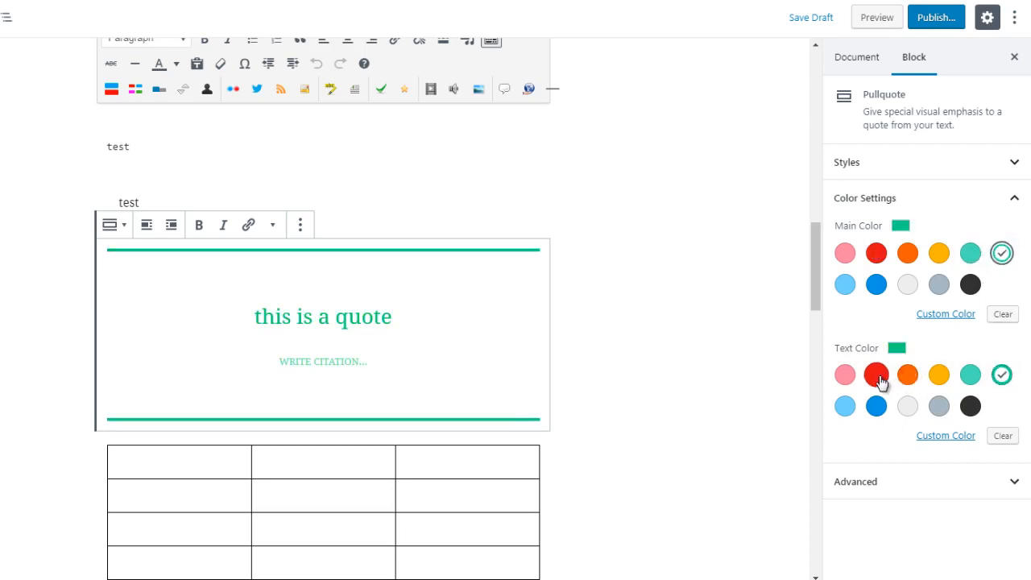
pyautogui.click(878, 377)
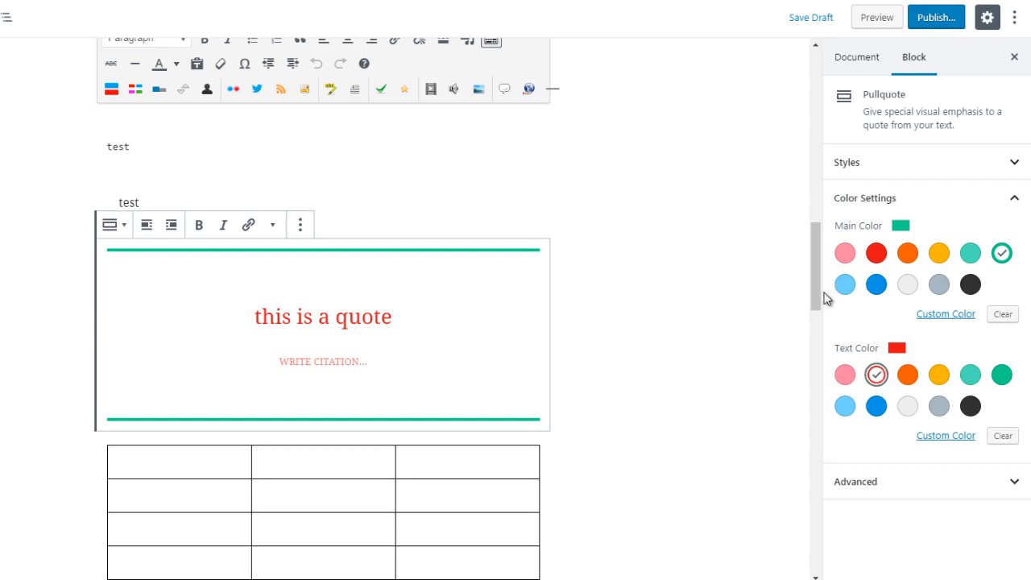
pyautogui.click(876, 408)
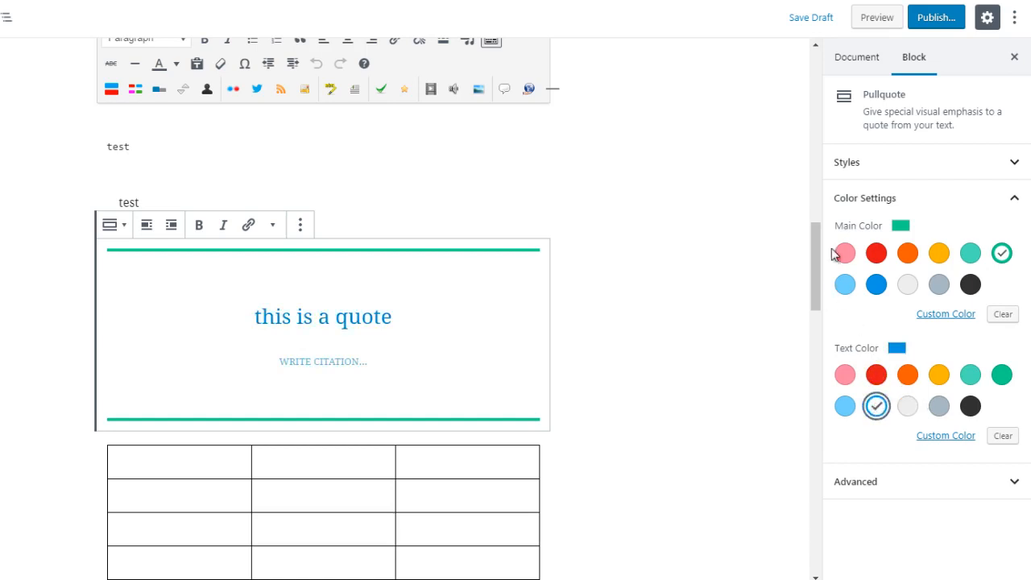
pyautogui.moveTo(815, 248); pyautogui.dragTo(818, 266)
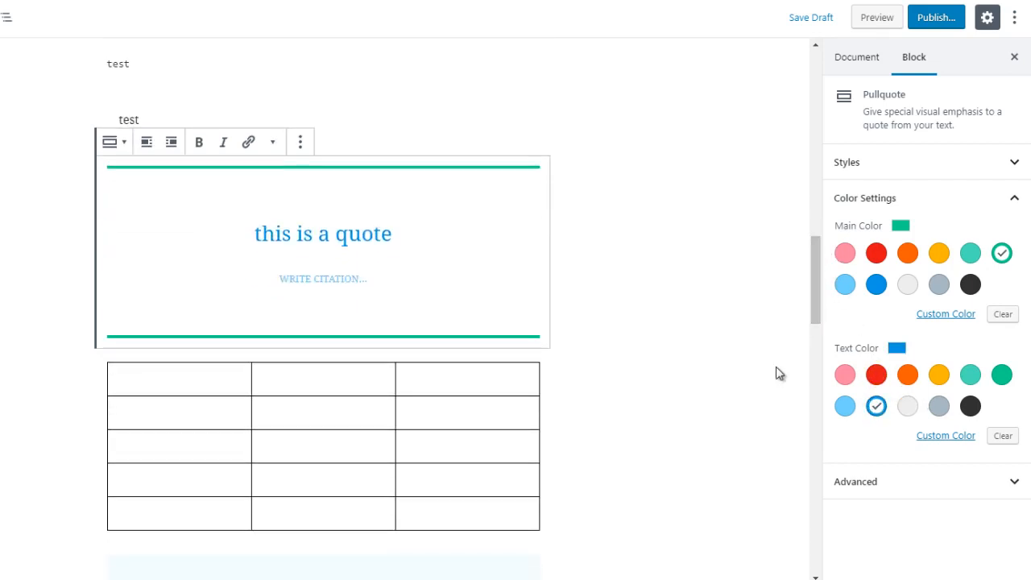